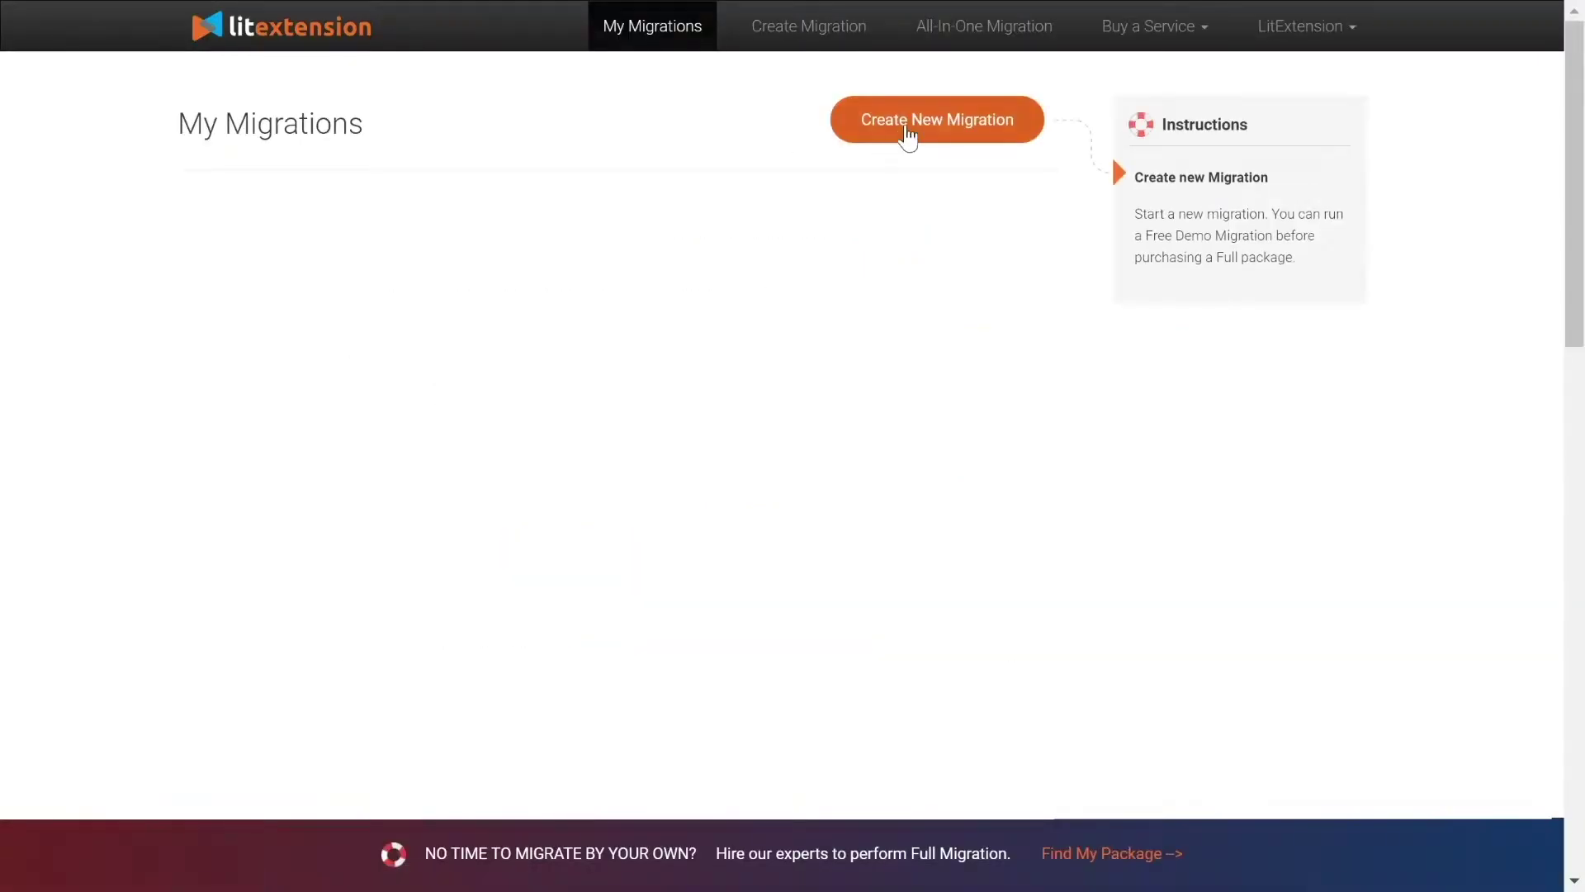
Start a new migration and choose nopCommerce as the source cart type
{"action": "left_click", "coordinate": [911, 126]}
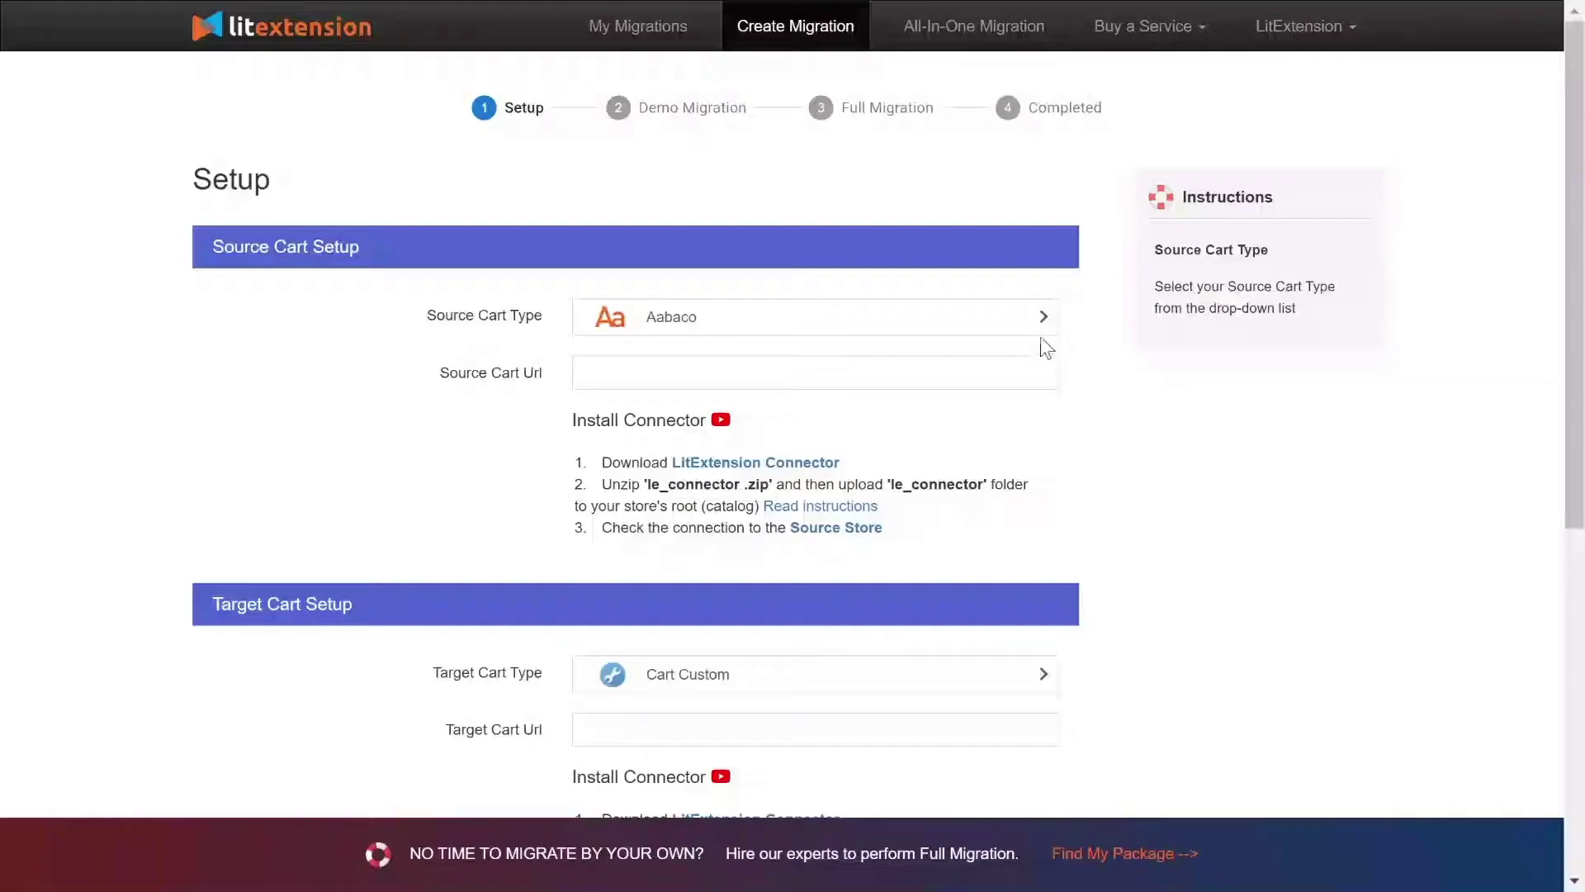
{"action": "left_click", "coordinate": [666, 333]}
{"action": "type", "text": "op"}
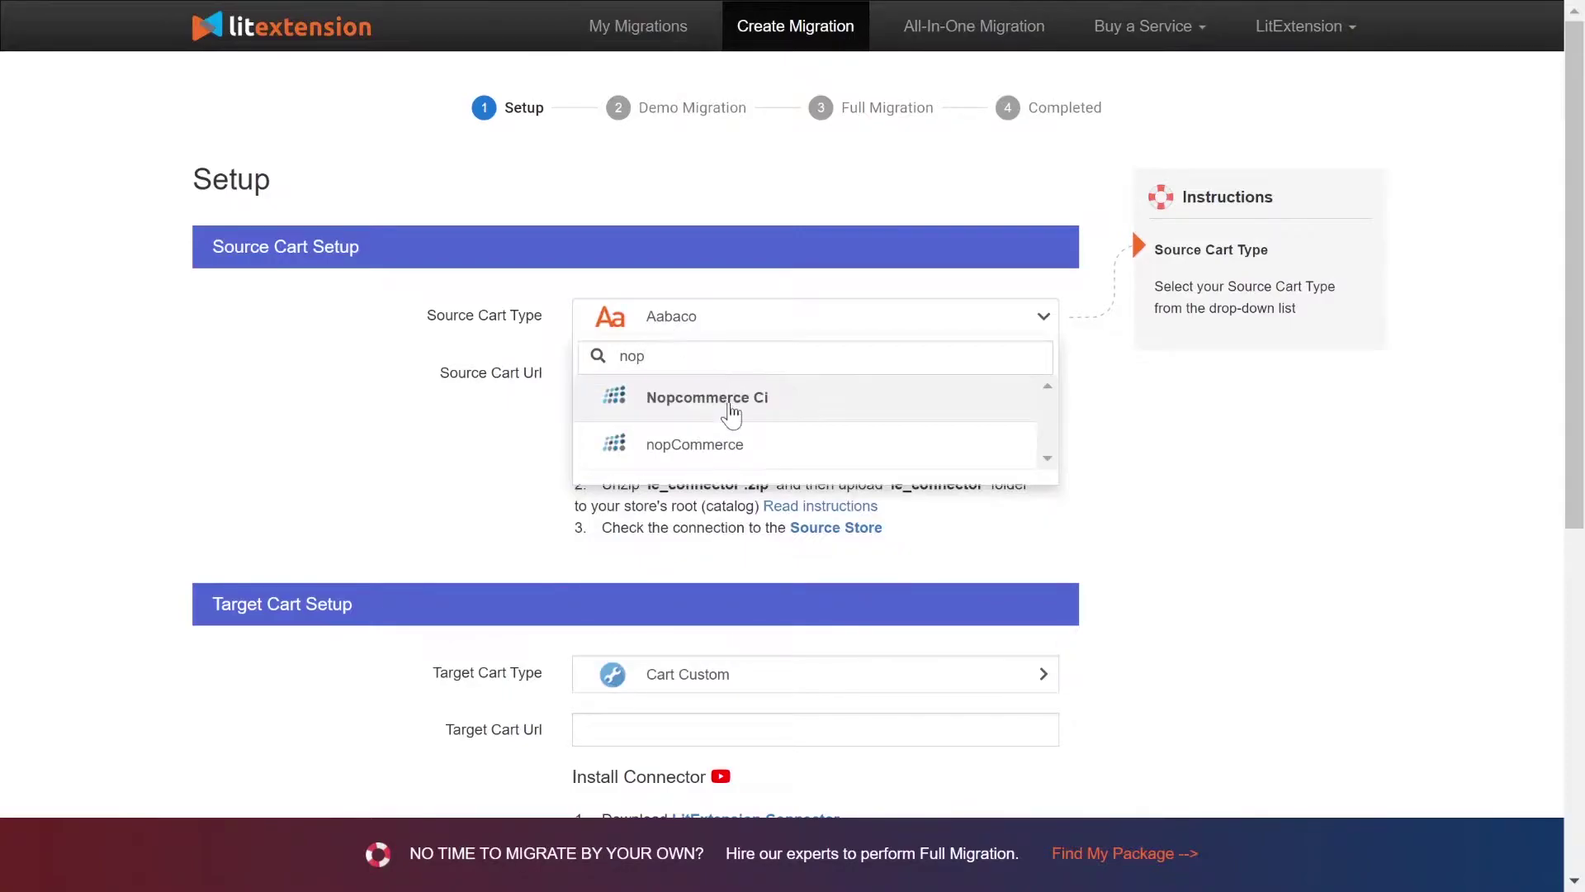
{"action": "left_click", "coordinate": [732, 442]}
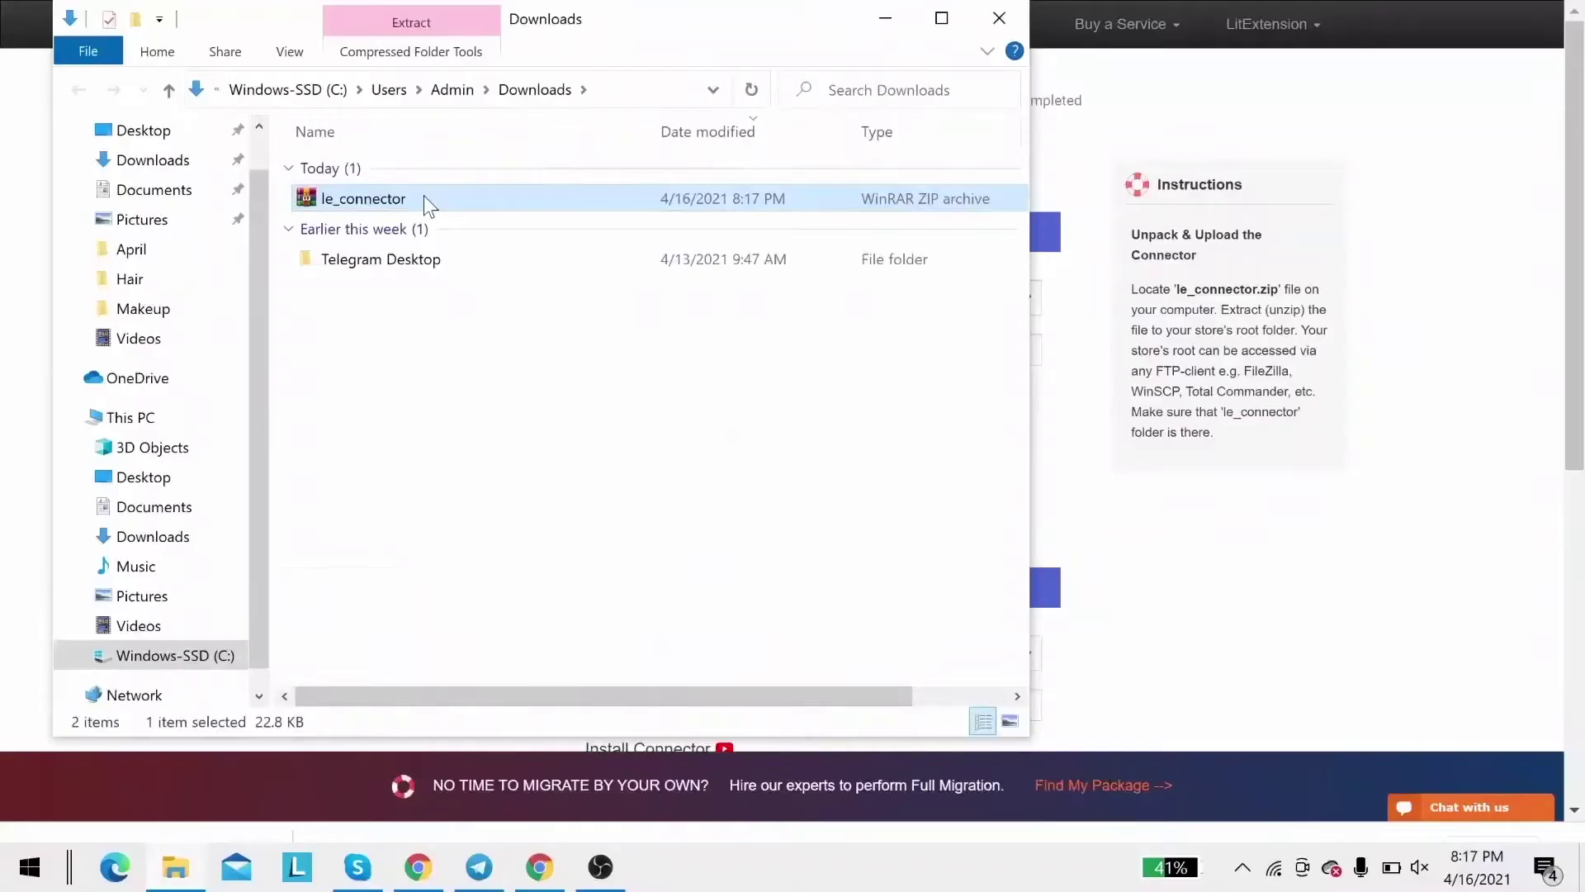
Extract le_connector.zip into Downloads and play the connector installation video
{"action": "right_click", "coordinate": [423, 198]}
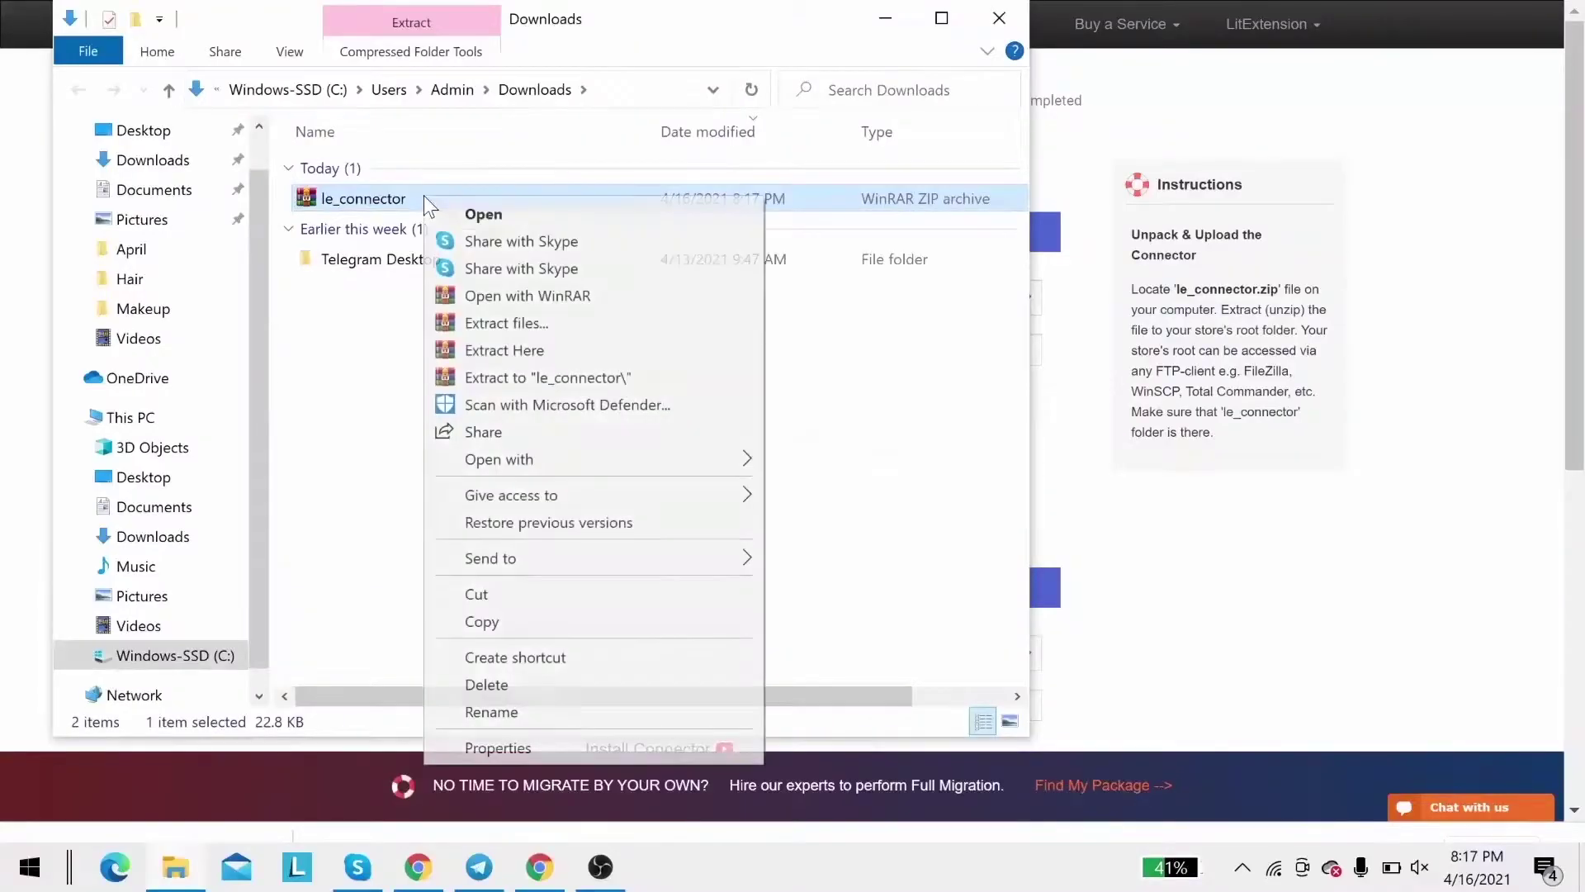
{"action": "left_click", "coordinate": [459, 352]}
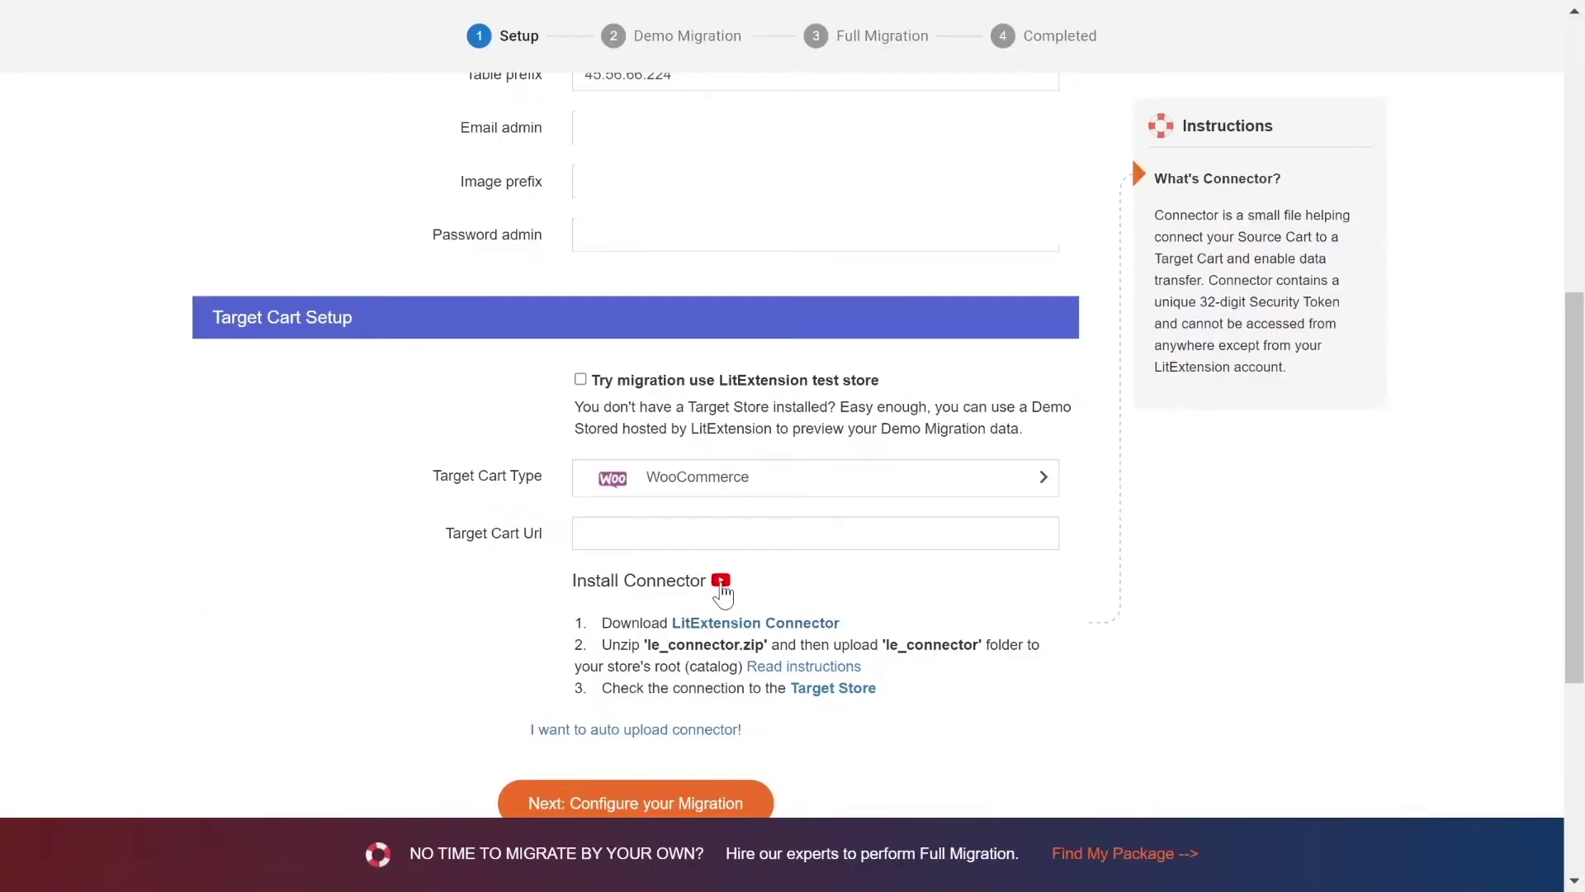
{"action": "left_click", "coordinate": [721, 582]}
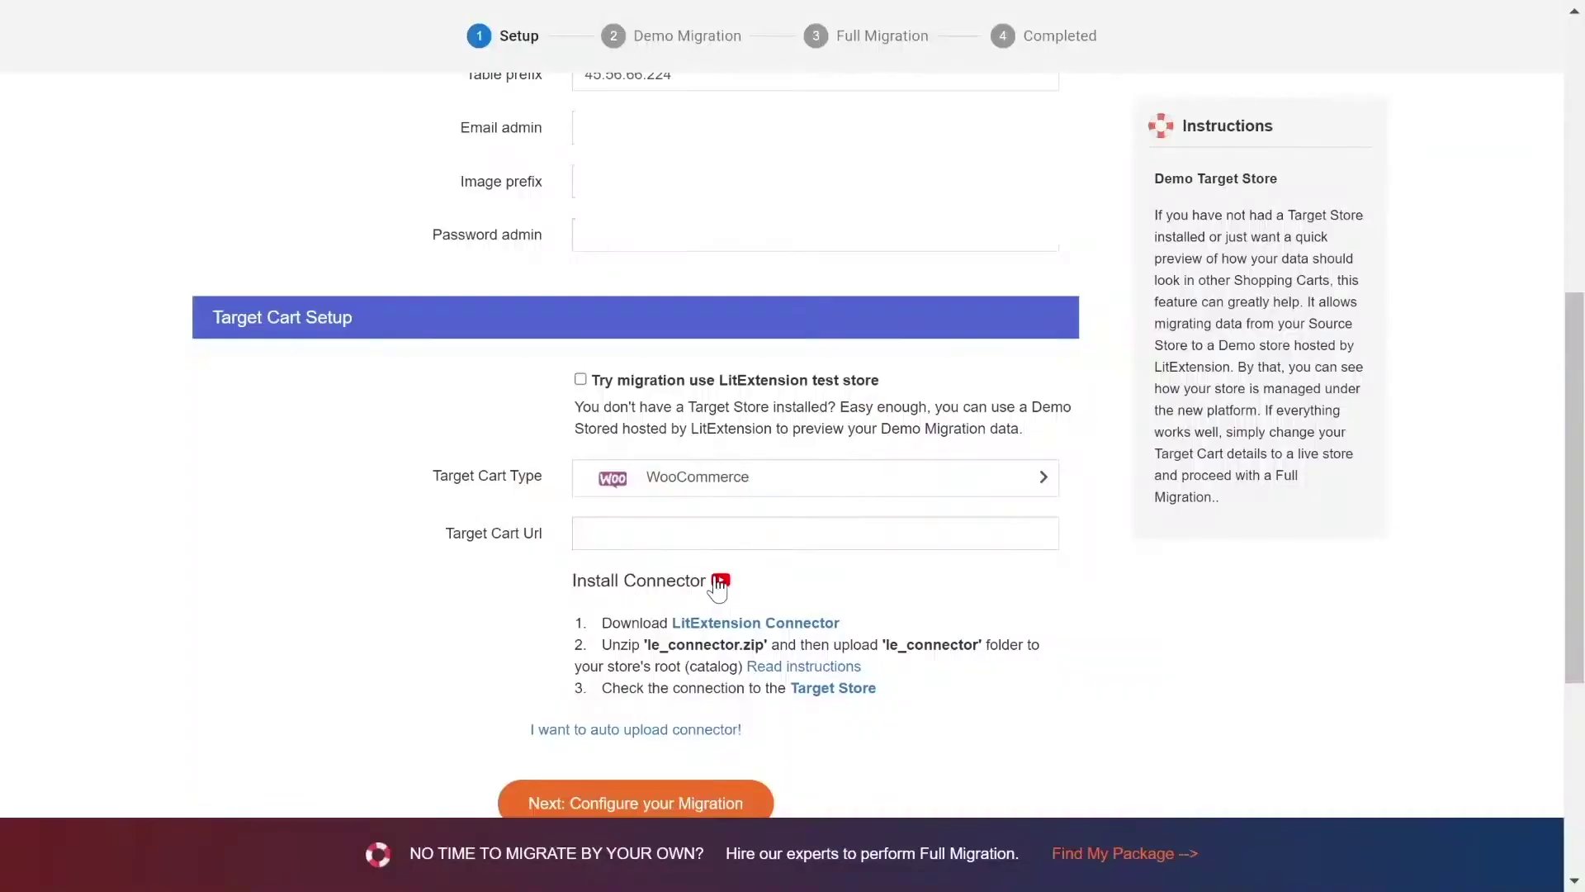
{"action": "left_click", "coordinate": [719, 533]}
{"action": "type", "text": "http://45.33.0.186/your_target_cart"}
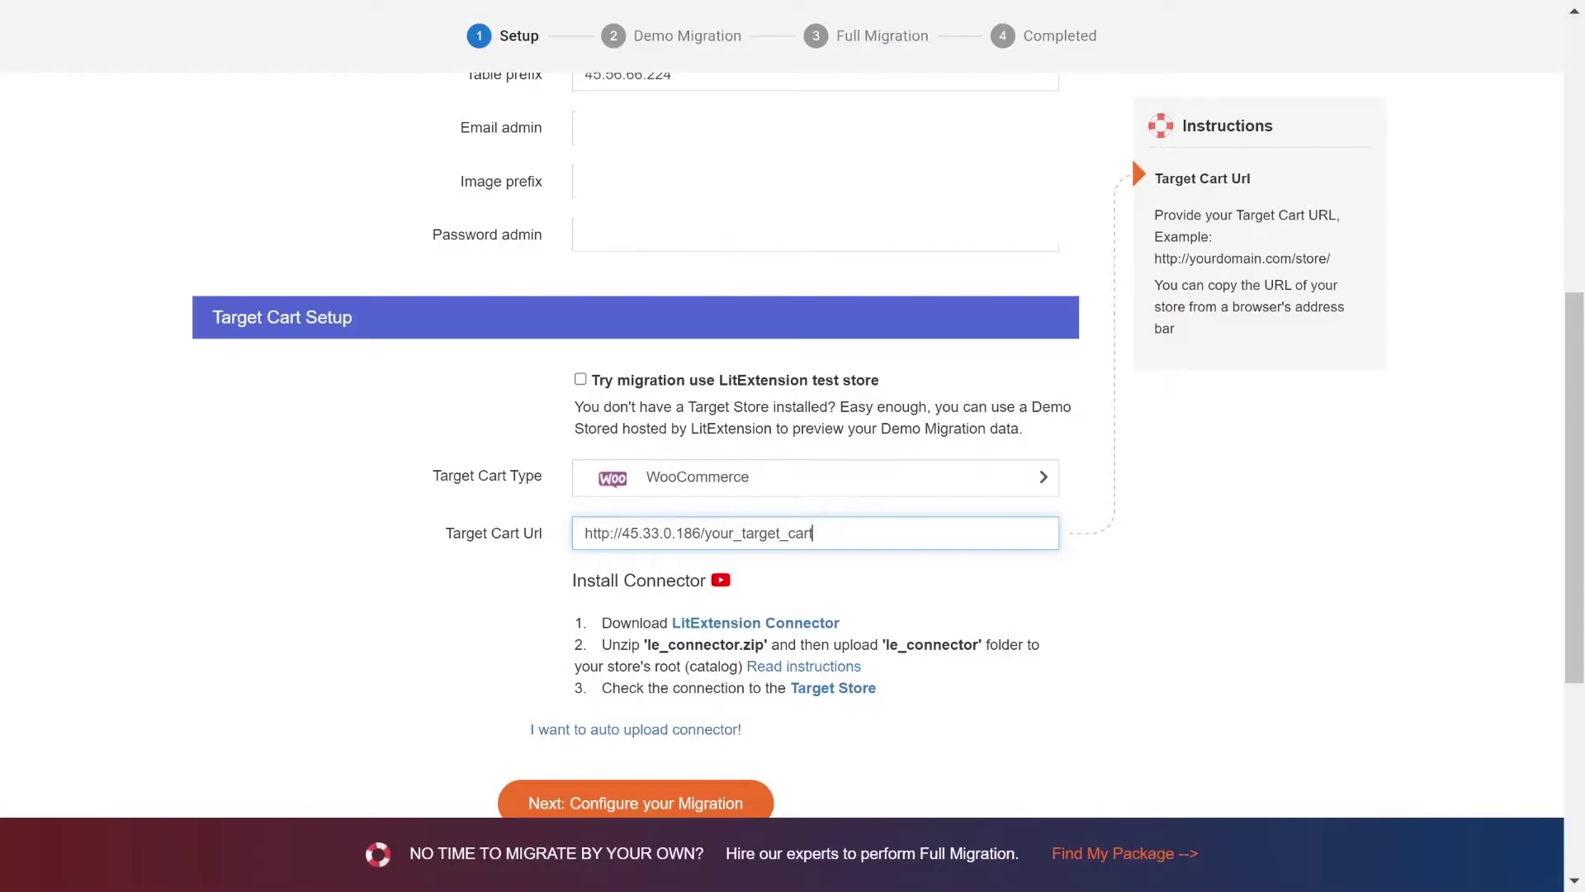
{"action": "left_click", "coordinate": [315, 540]}
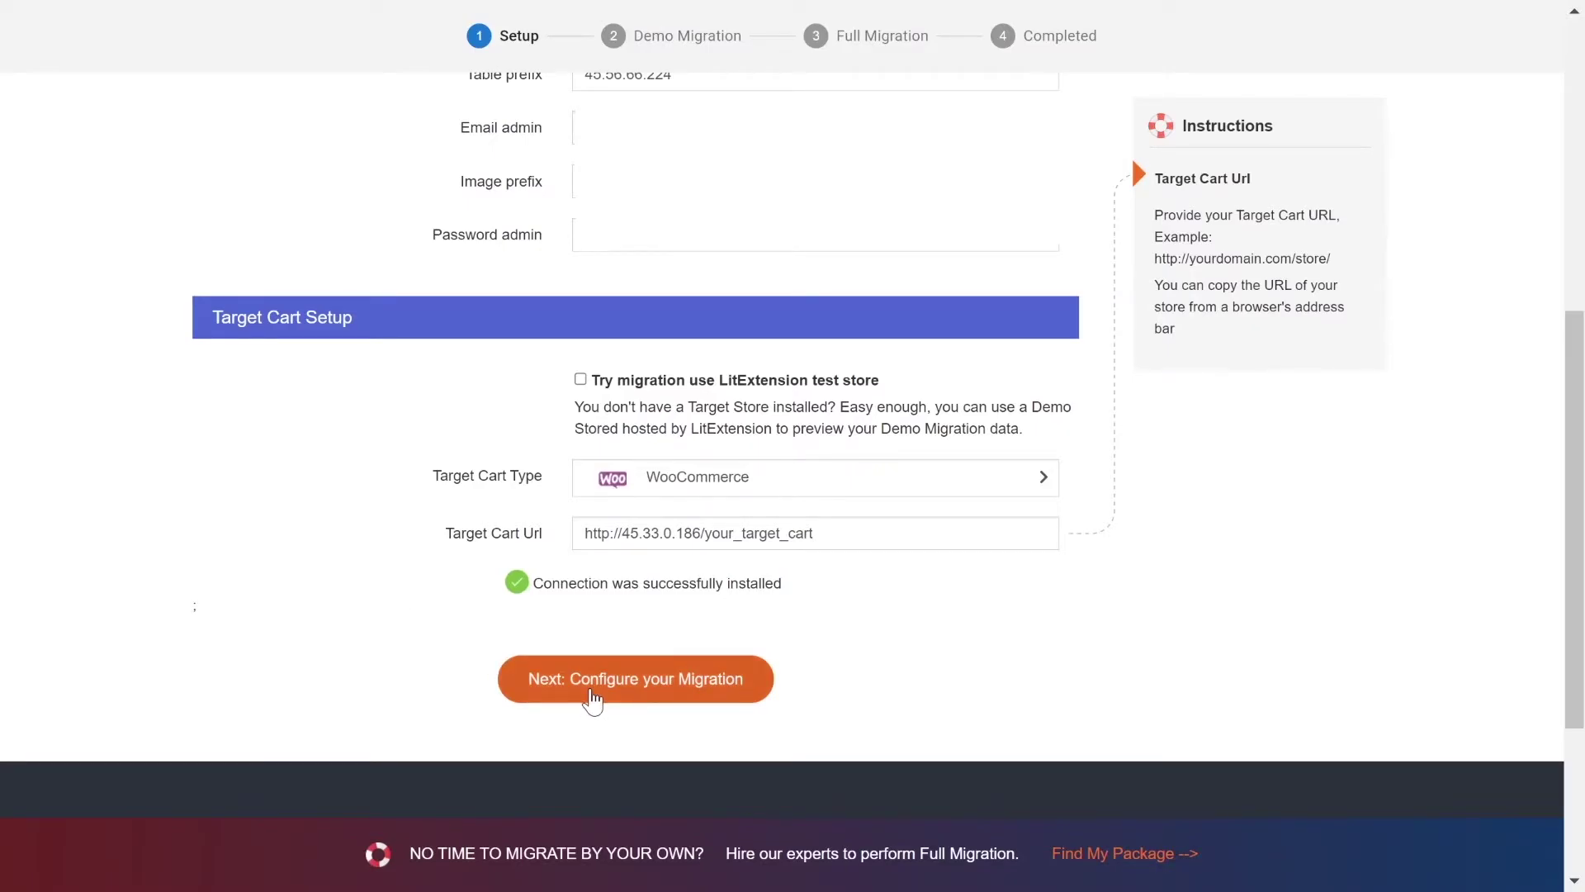
{"action": "left_click", "coordinate": [593, 700]}
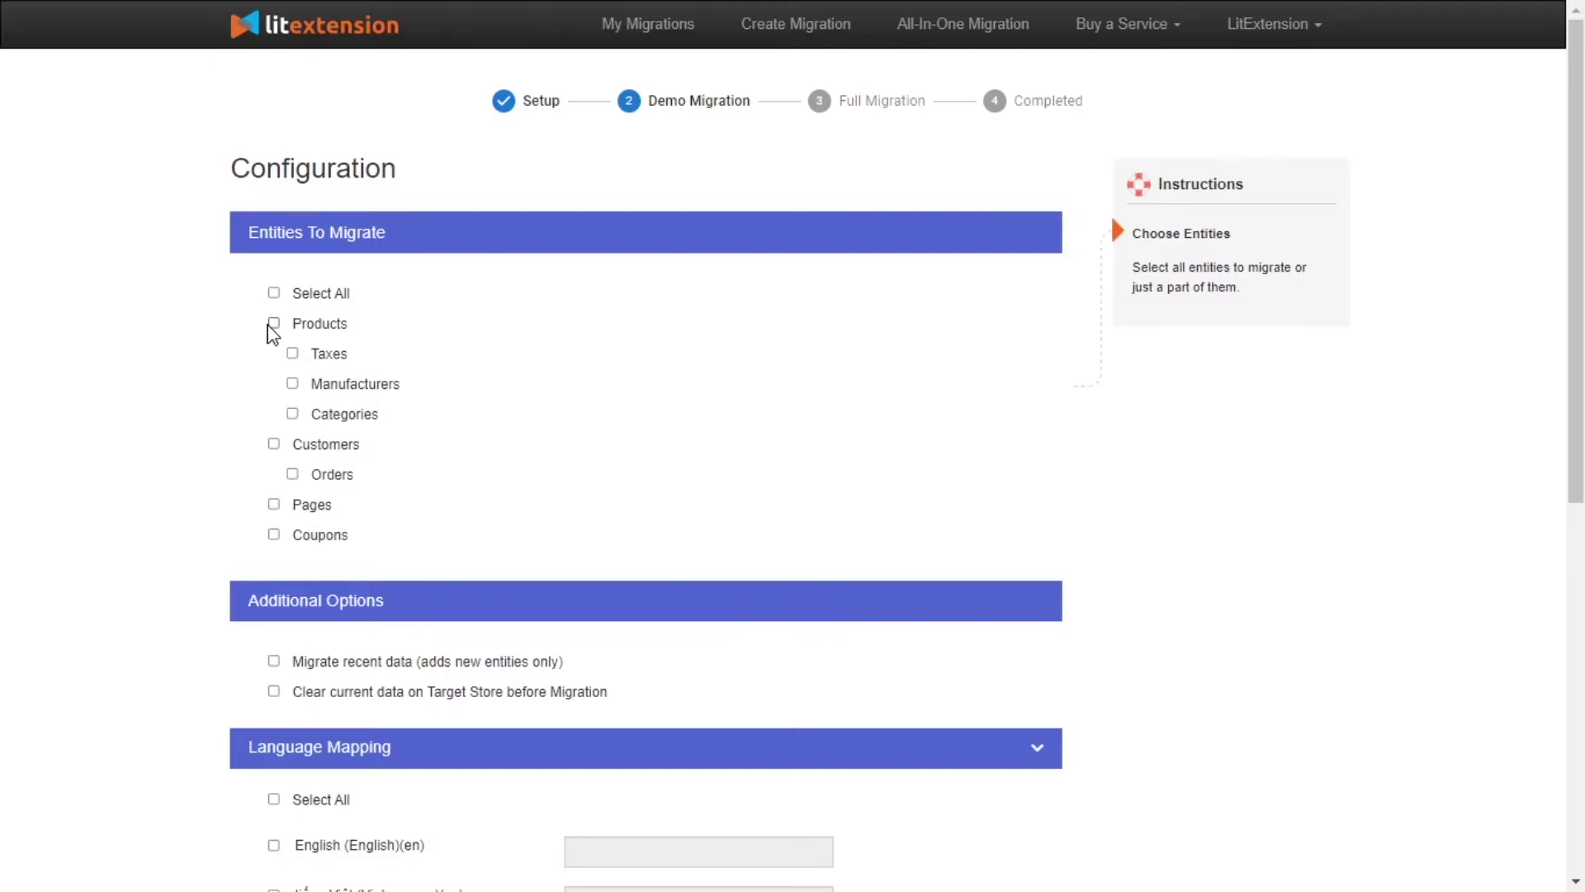
Include Products, Customers with Orders, and Coupons, then open the customer-password video
{"action": "left_click", "coordinate": [274, 323]}
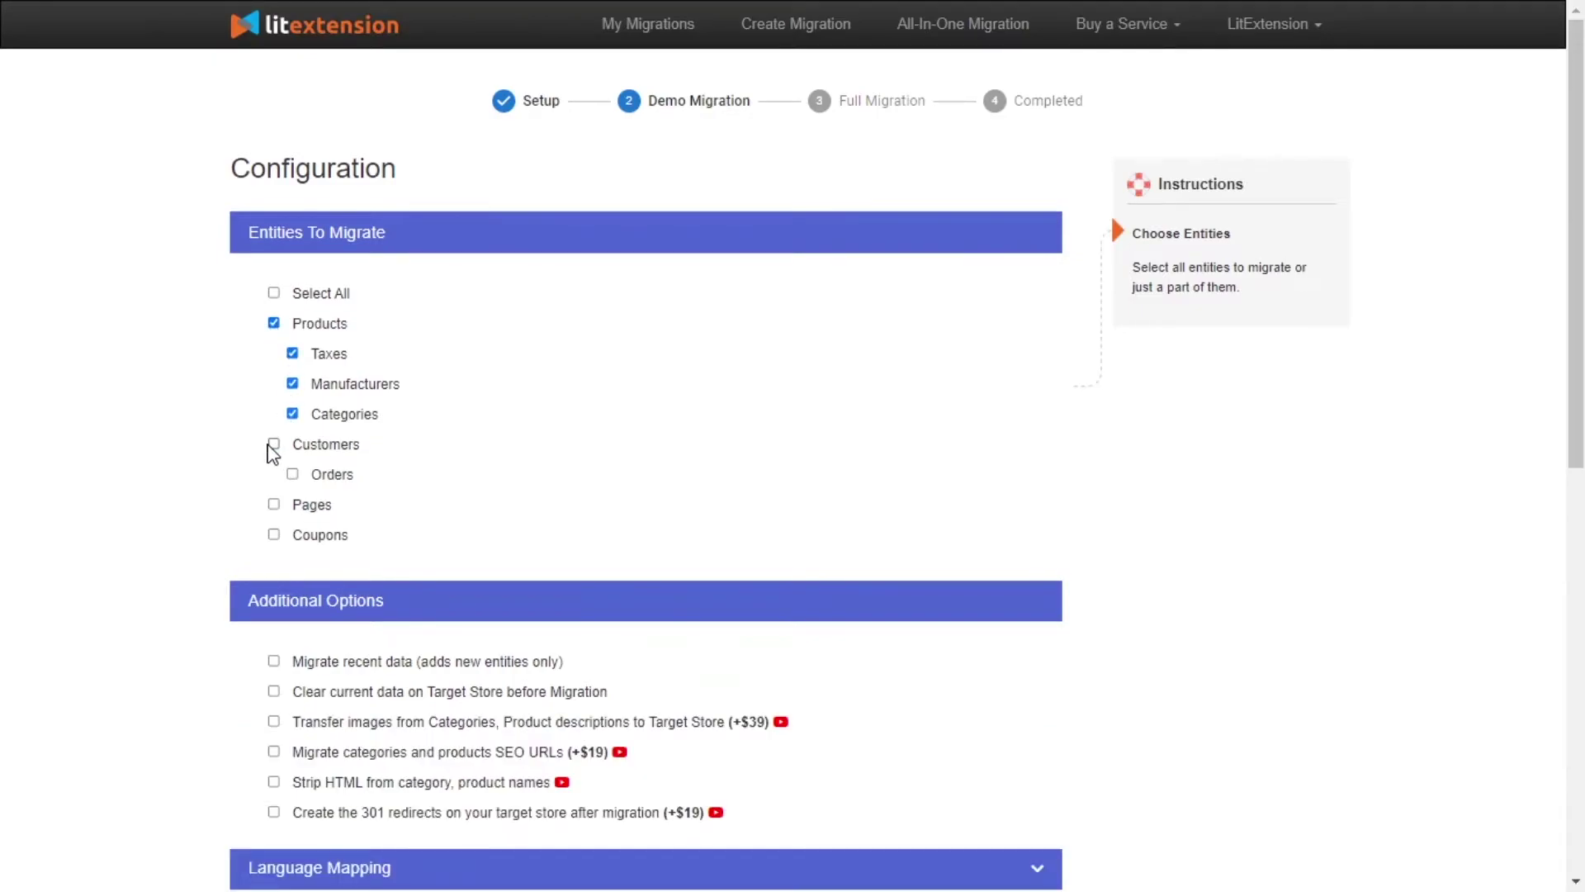
{"action": "left_click", "coordinate": [273, 445]}
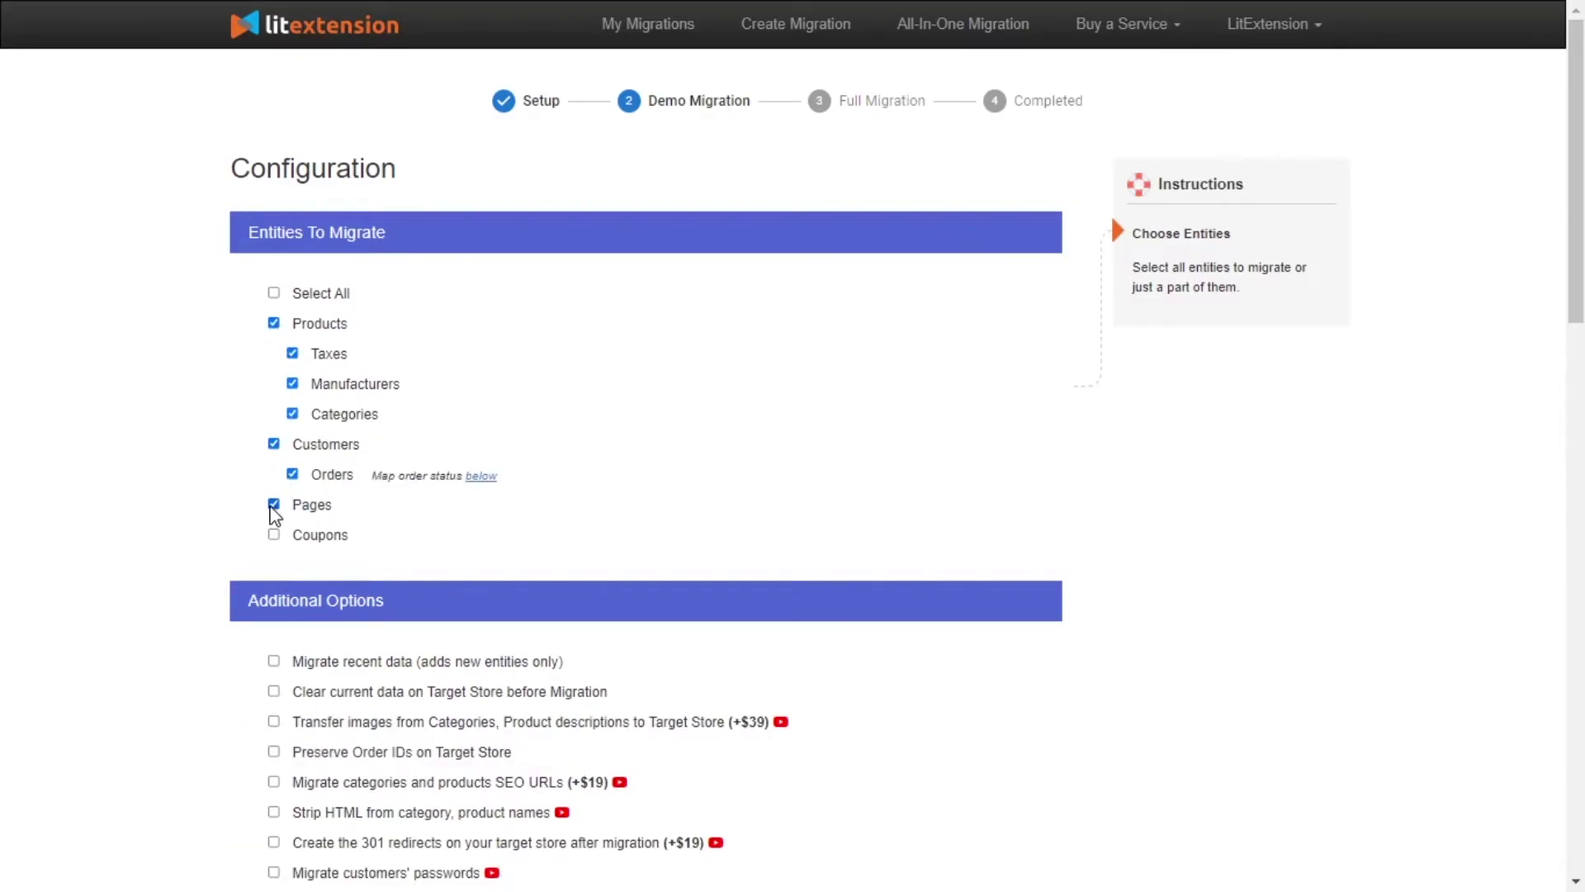
{"action": "left_click", "coordinate": [274, 536]}
{"action": "scroll", "coordinate": [751, 354], "scroll_direction": "down", "scroll_amount": 3}
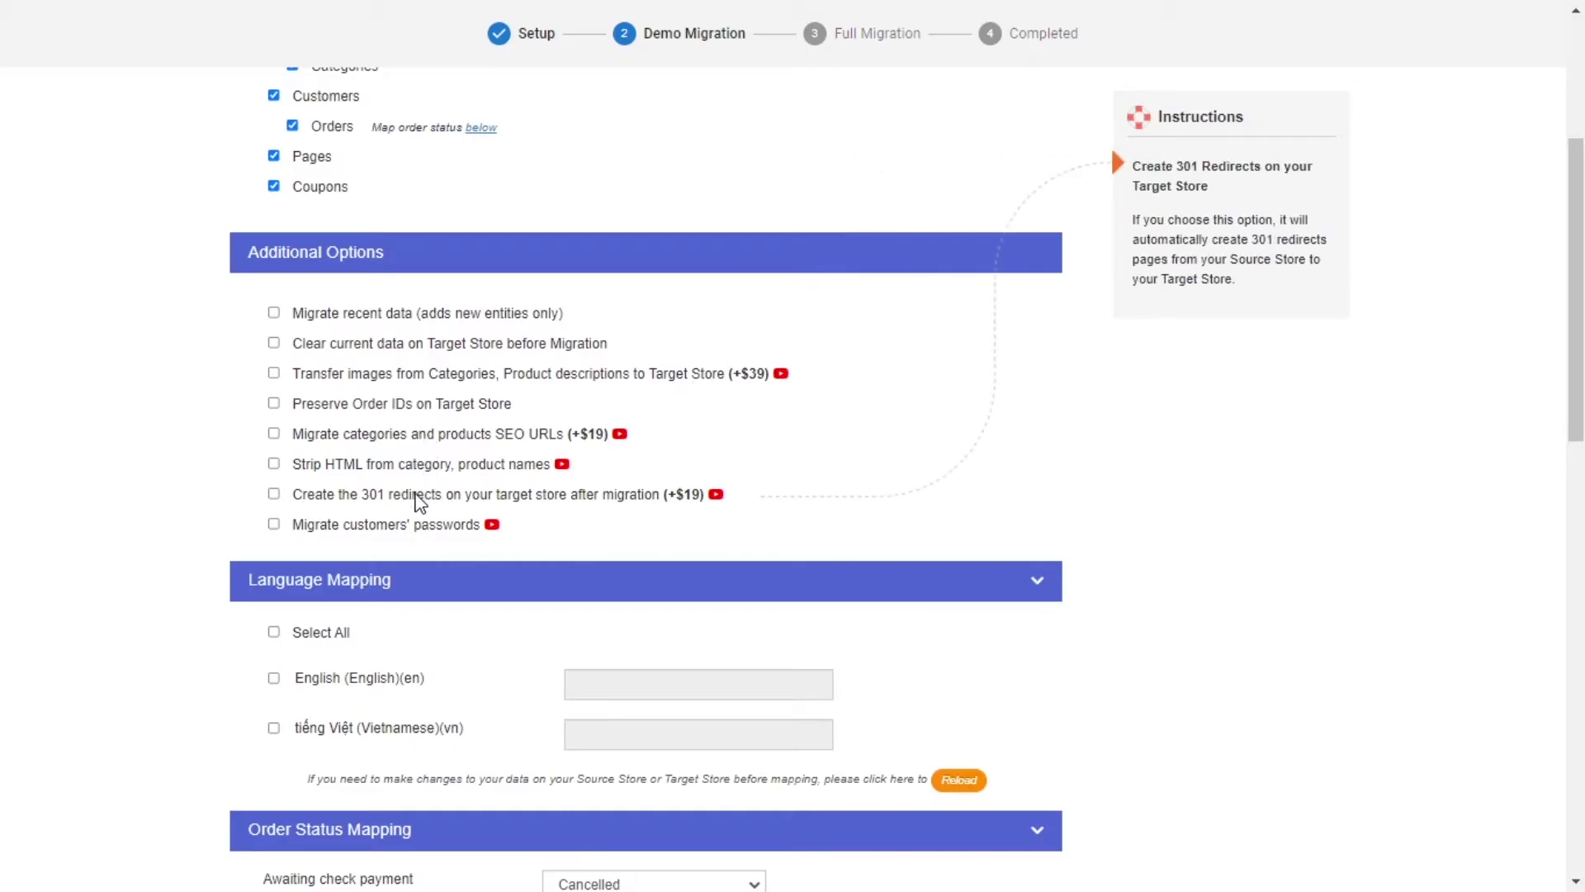
{"action": "left_click", "coordinate": [492, 527]}
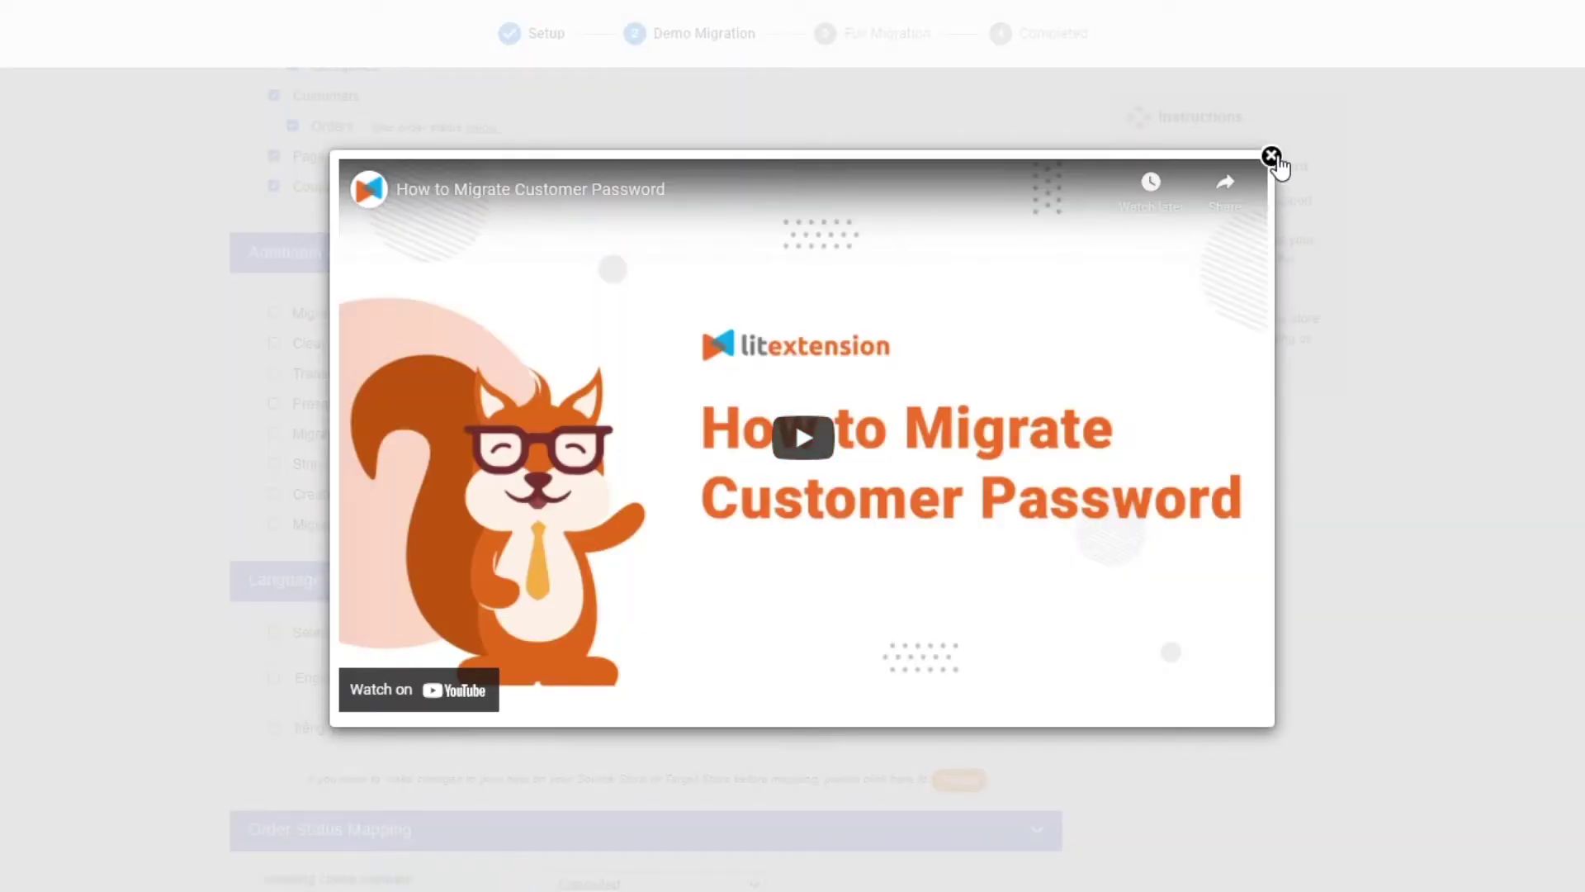
Close the password video and map all languages except Vietnamese
{"action": "left_click", "coordinate": [1272, 156]}
{"action": "scroll", "coordinate": [446, 570], "scroll_direction": "down", "scroll_amount": 1}
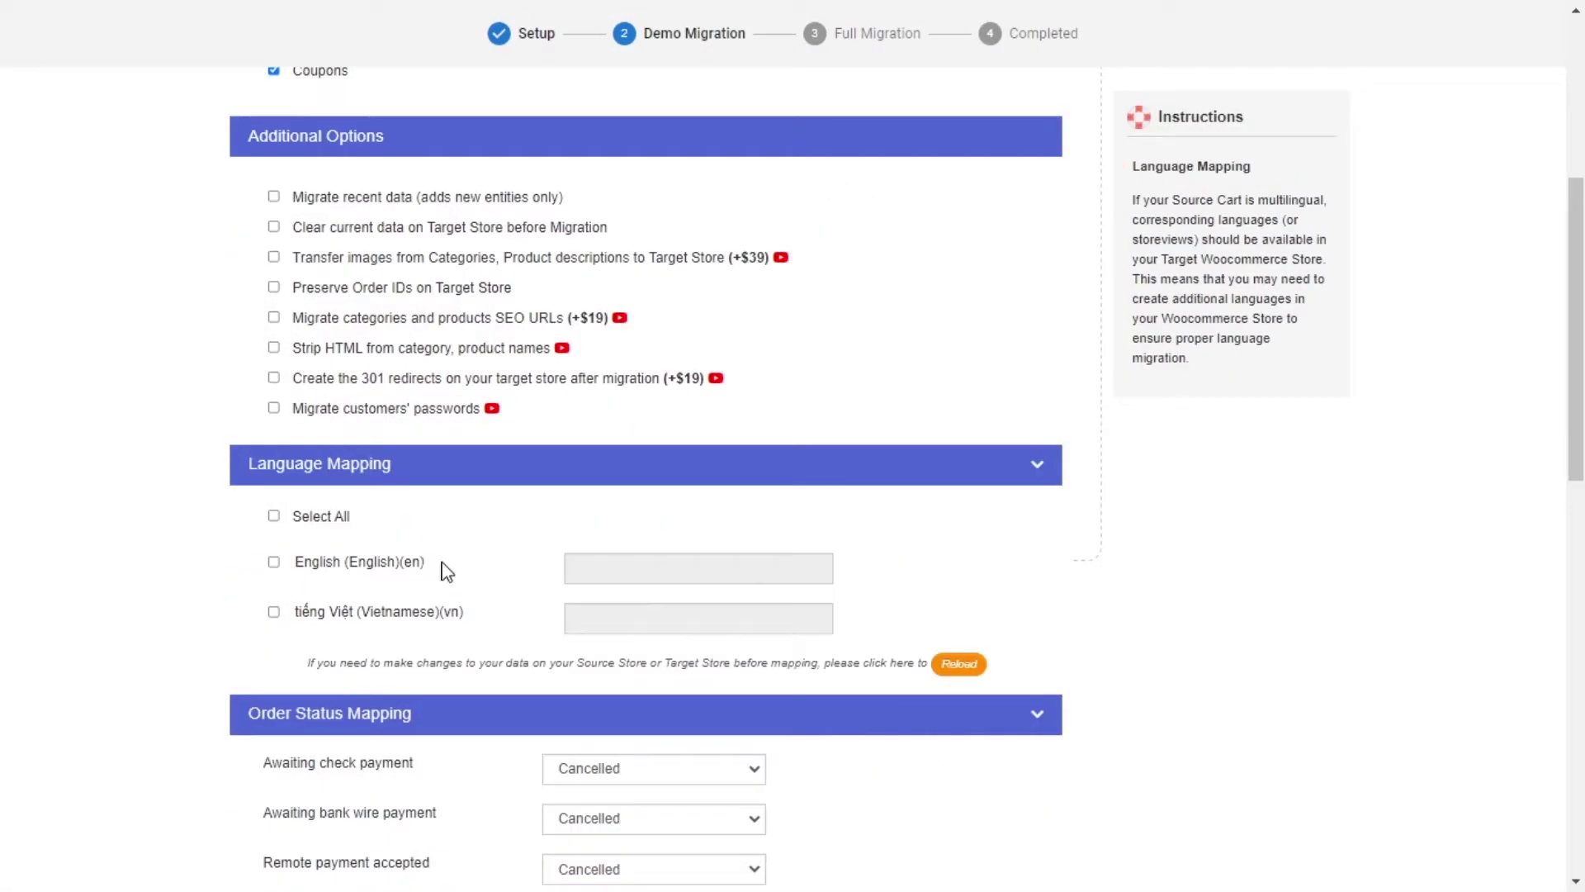
{"action": "left_click", "coordinate": [274, 515]}
{"action": "left_click", "coordinate": [273, 613]}
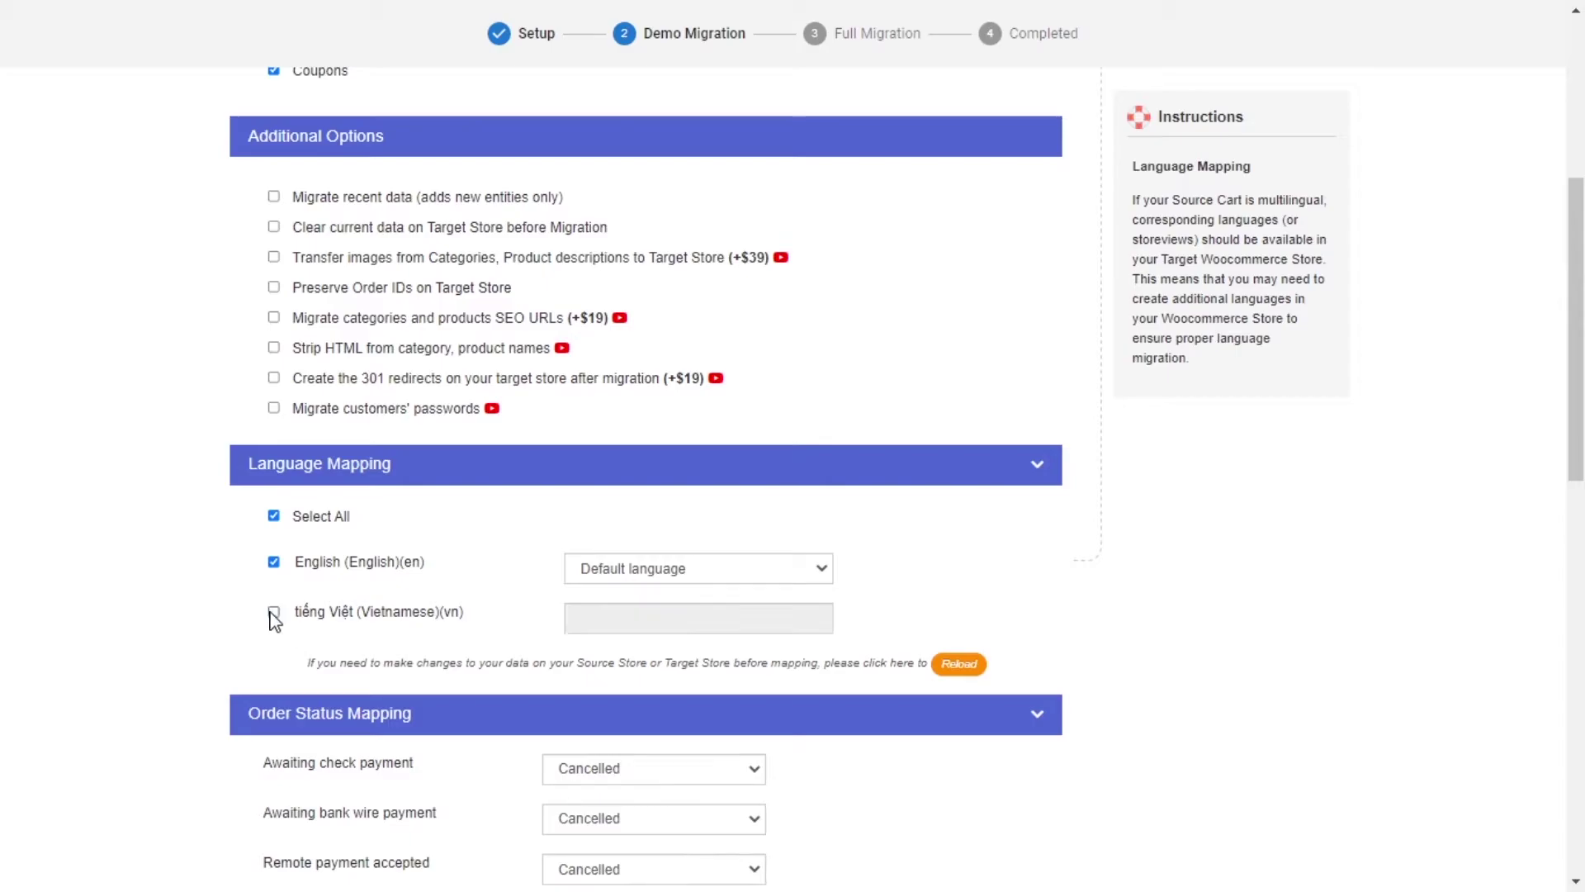
{"action": "scroll", "coordinate": [828, 534], "scroll_direction": "down", "scroll_amount": 3}
Map Awaiting check payment to Failed; bank wire, remote payment, unpaid backorder to Completed
{"action": "left_click", "coordinate": [655, 420]}
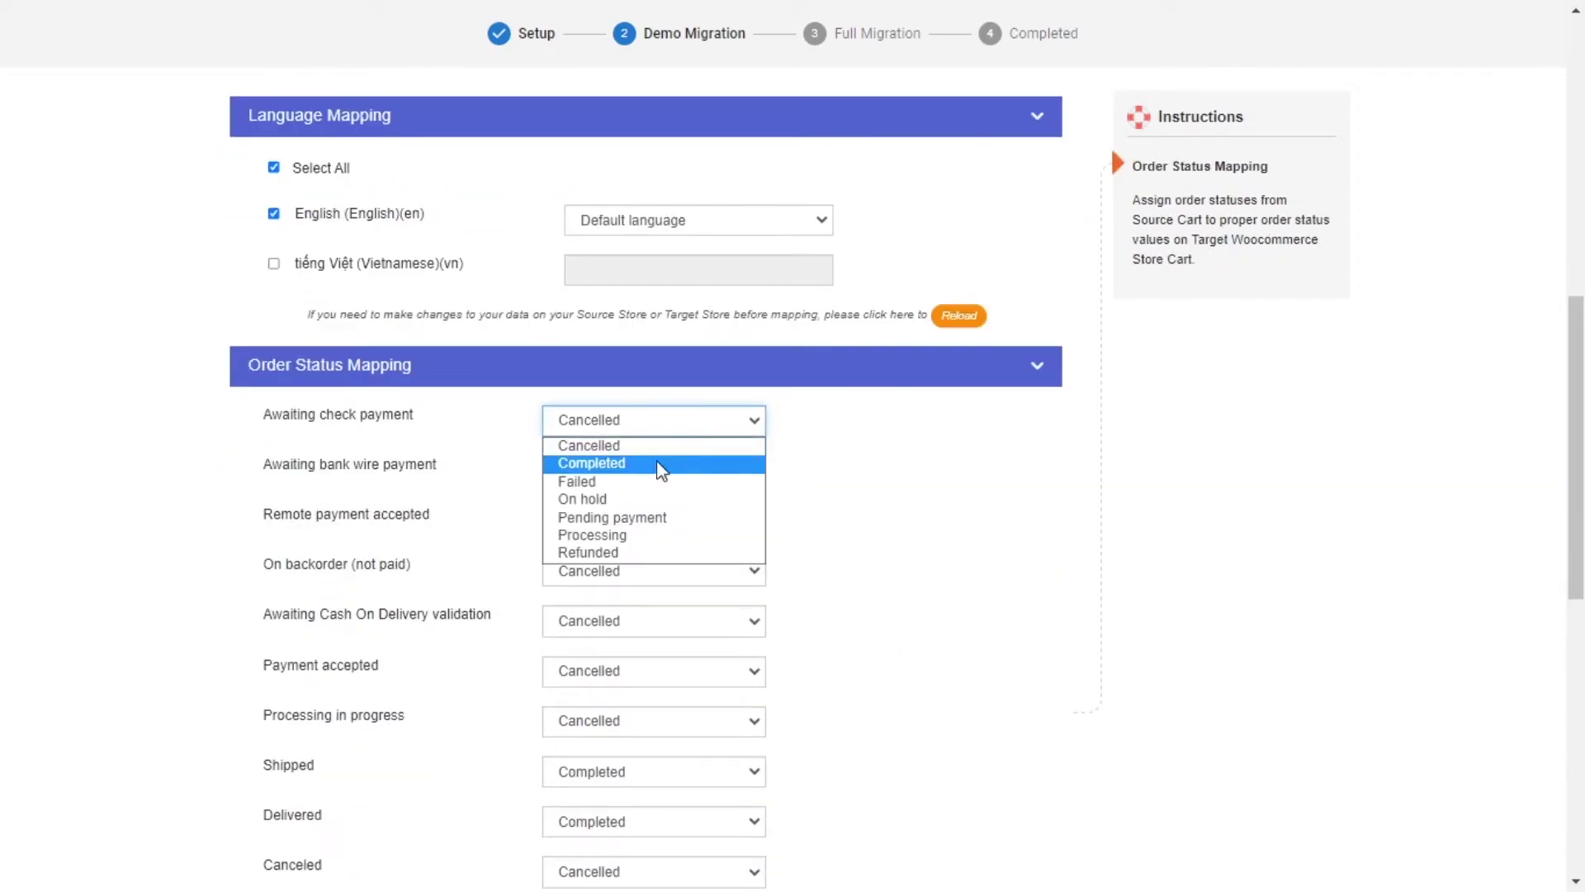
{"action": "left_click", "coordinate": [645, 482]}
{"action": "left_click", "coordinate": [654, 469]}
{"action": "left_click", "coordinate": [640, 513]}
{"action": "left_click", "coordinate": [655, 520]}
{"action": "left_click", "coordinate": [638, 570]}
{"action": "left_click", "coordinate": [630, 615]}
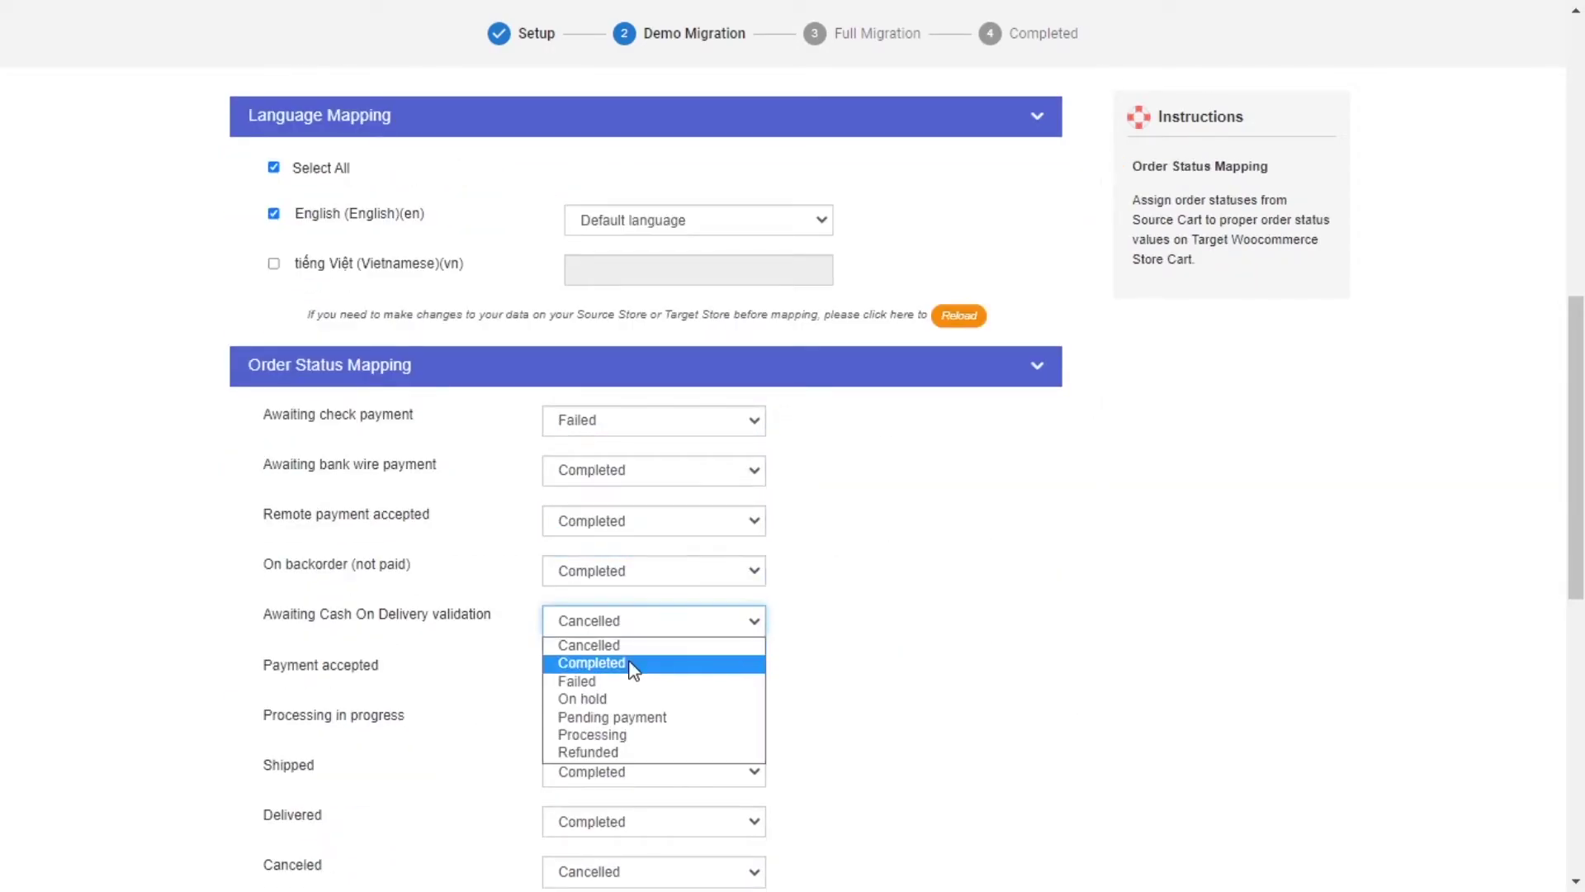
{"action": "left_click", "coordinate": [630, 665]}
{"action": "scroll", "coordinate": [644, 557], "scroll_direction": "down", "scroll_amount": 2}
Map Payment accepted to Failed, Shipped to Cancelled, remaining statuses to Completed; skip demo migration
{"action": "left_click", "coordinate": [644, 438]}
{"action": "left_click", "coordinate": [638, 492]}
{"action": "left_click", "coordinate": [634, 532]}
{"action": "left_click", "coordinate": [634, 564]}
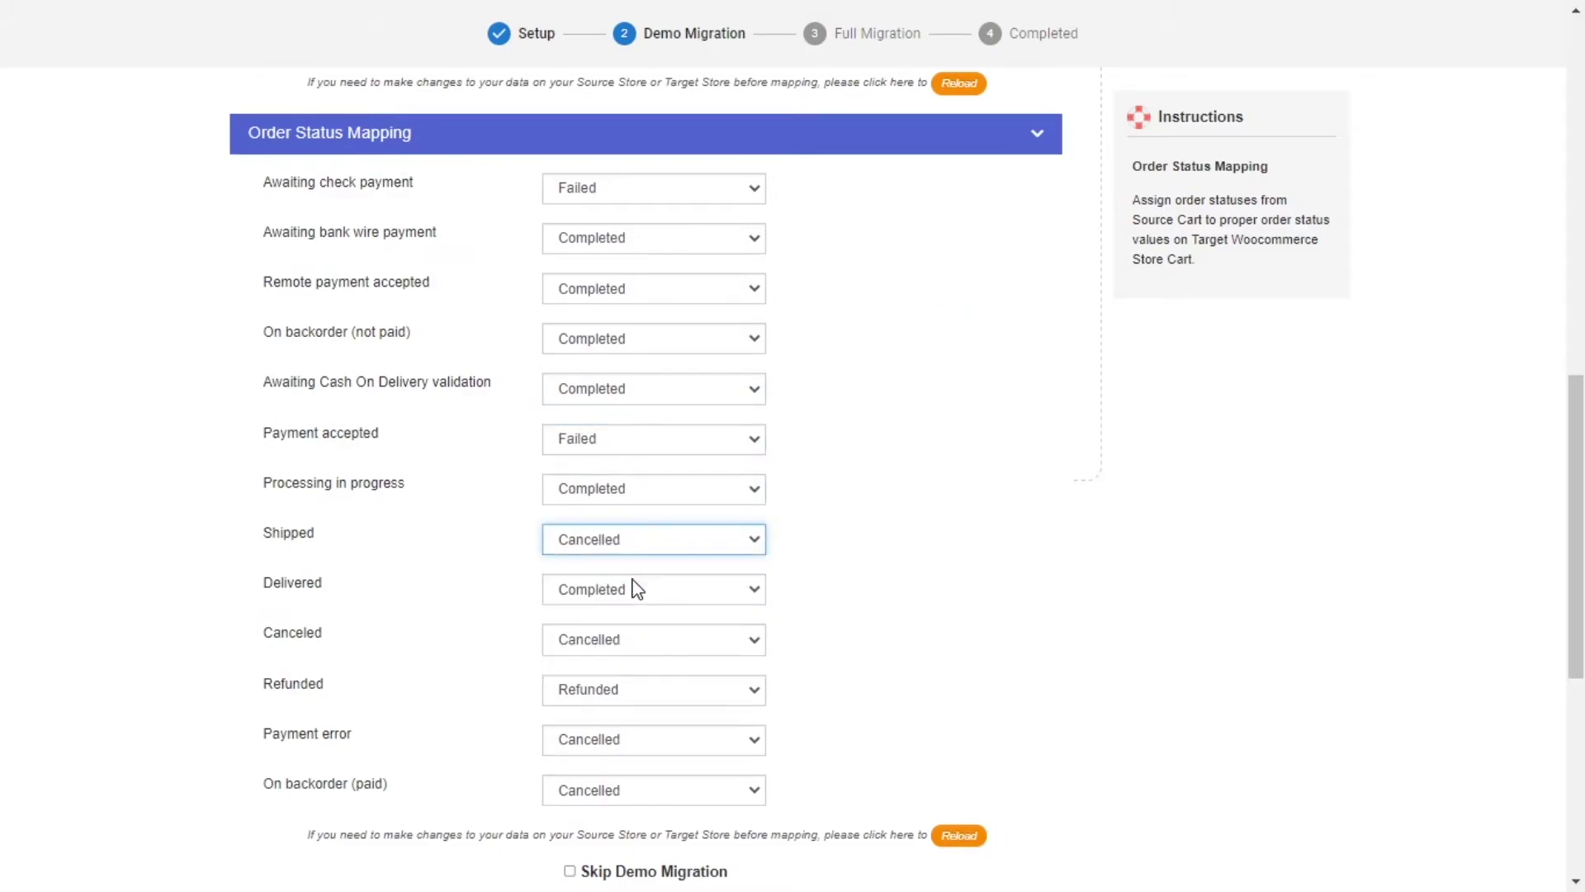
{"action": "left_click", "coordinate": [634, 632]}
{"action": "left_click", "coordinate": [637, 685]}
{"action": "scroll", "coordinate": [637, 684], "scroll_direction": "down", "scroll_amount": 1}
{"action": "left_click", "coordinate": [644, 573]}
{"action": "left_click", "coordinate": [632, 616]}
{"action": "left_click", "coordinate": [629, 623]}
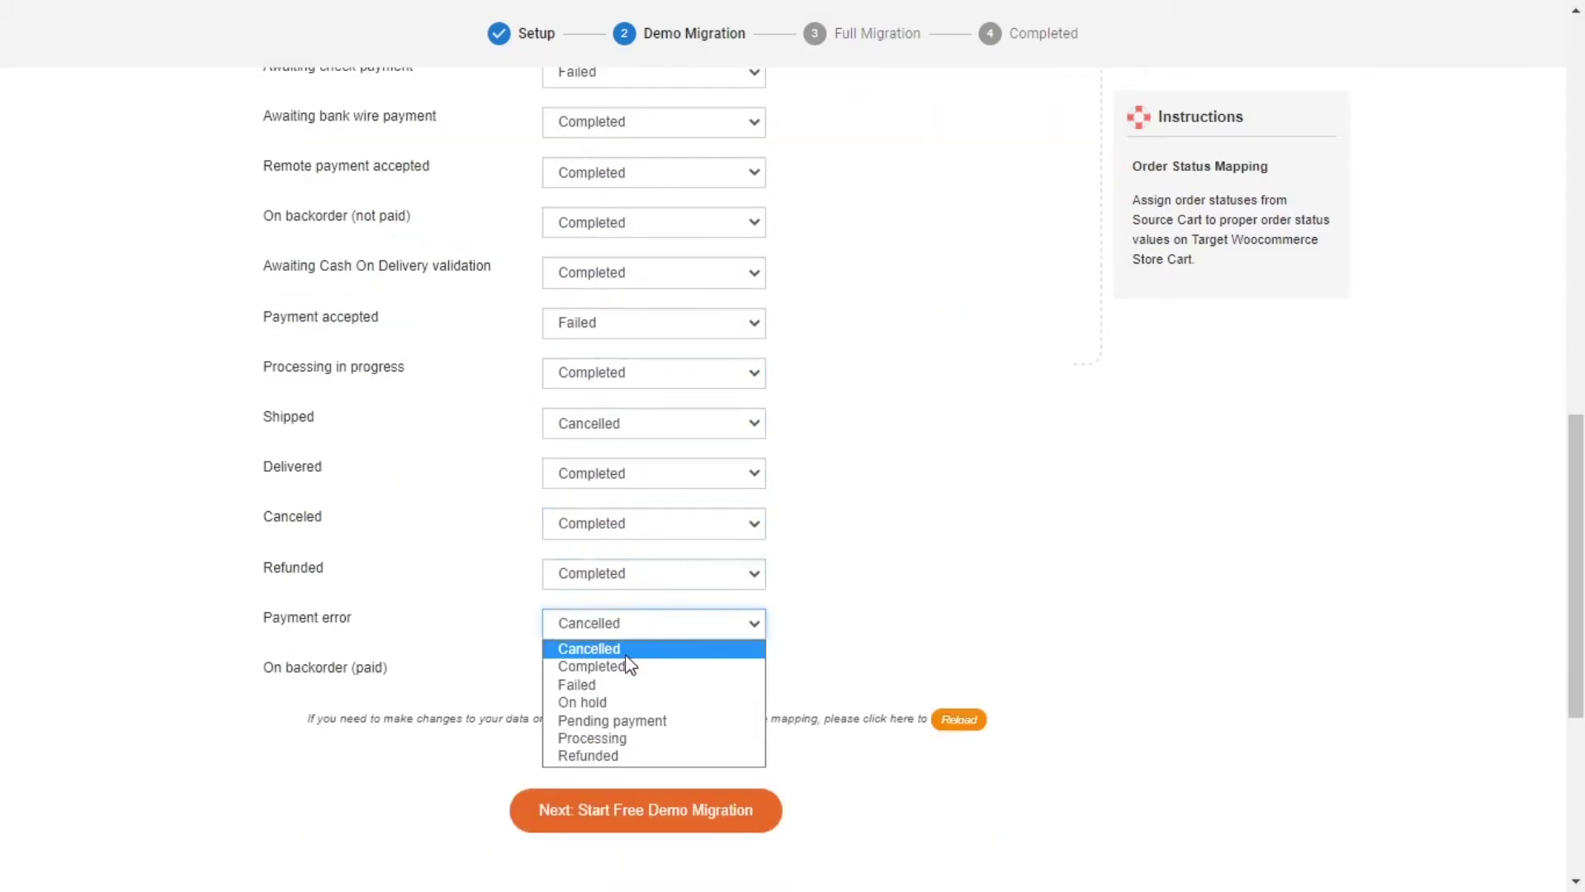
{"action": "left_click", "coordinate": [629, 665]}
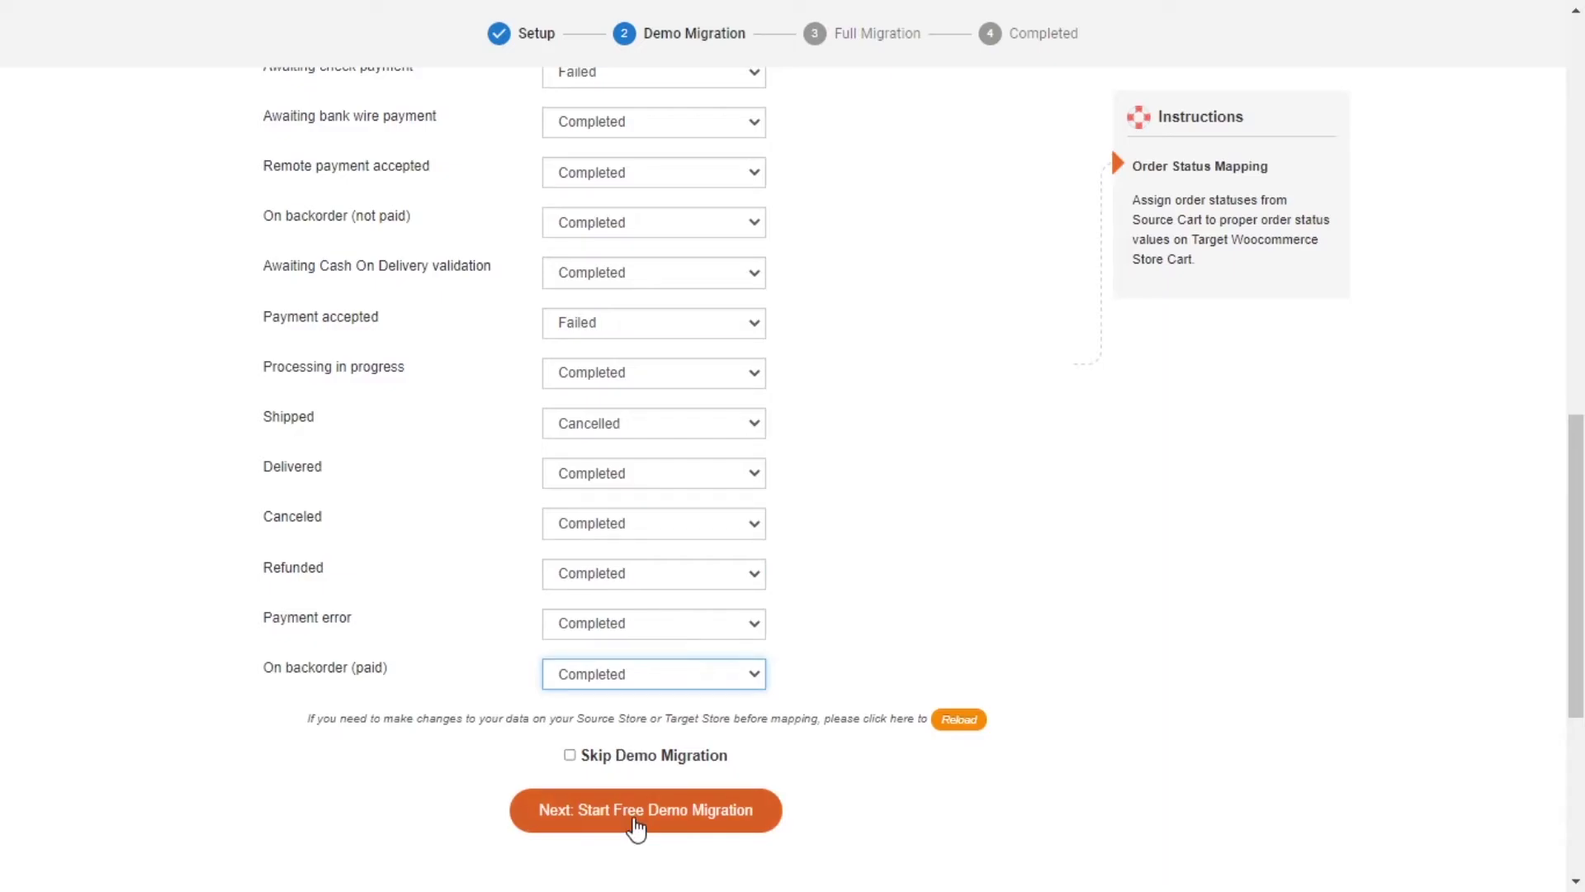
{"action": "left_click", "coordinate": [570, 757]}
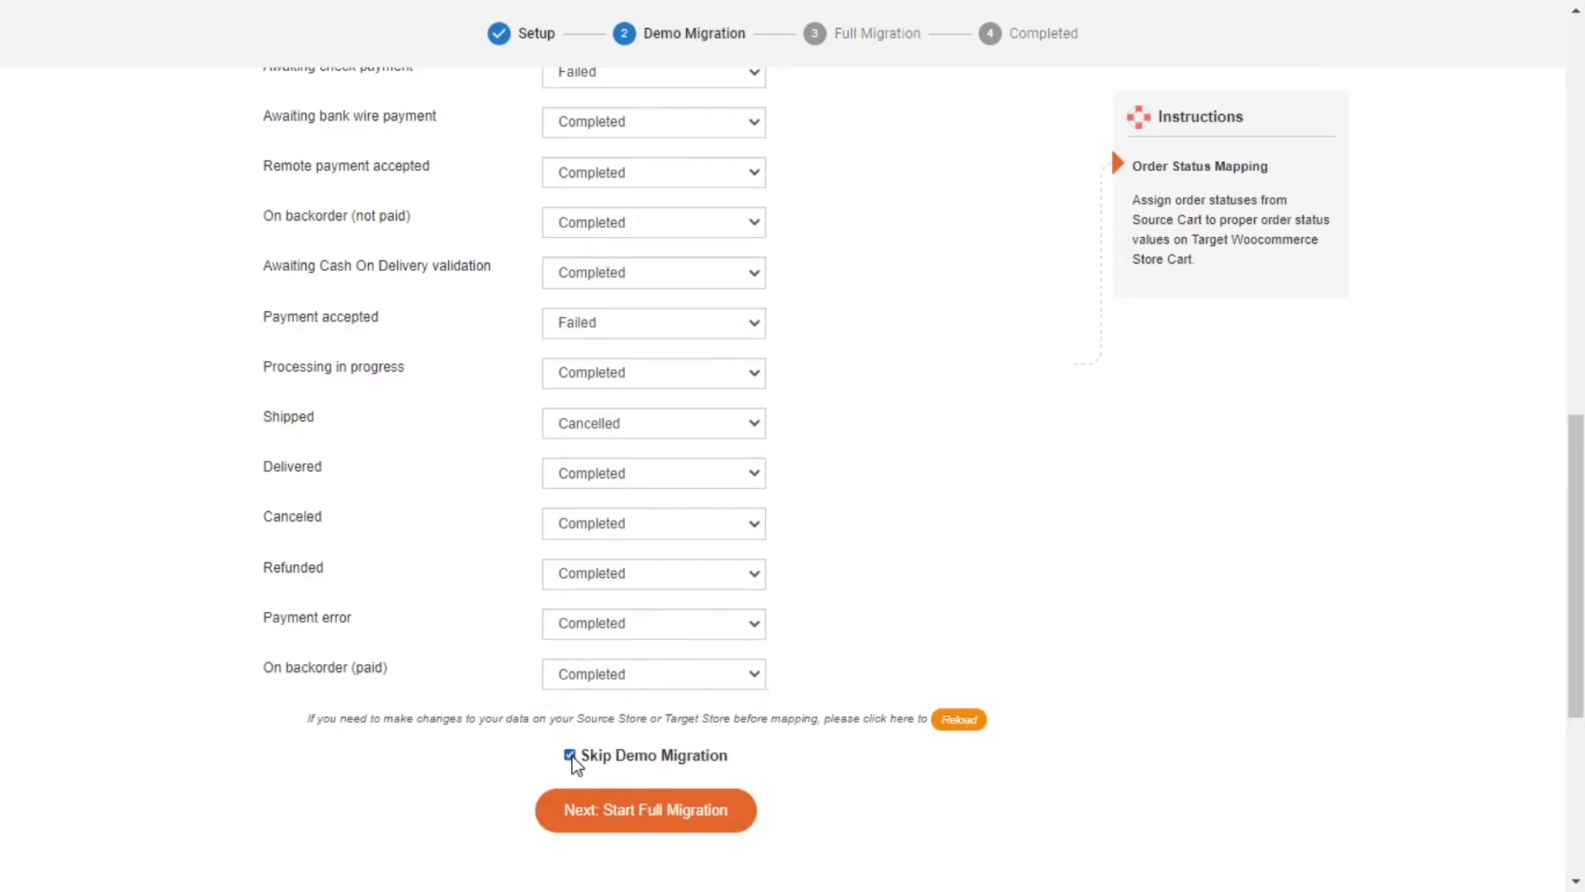
{"action": "left_click", "coordinate": [642, 817]}
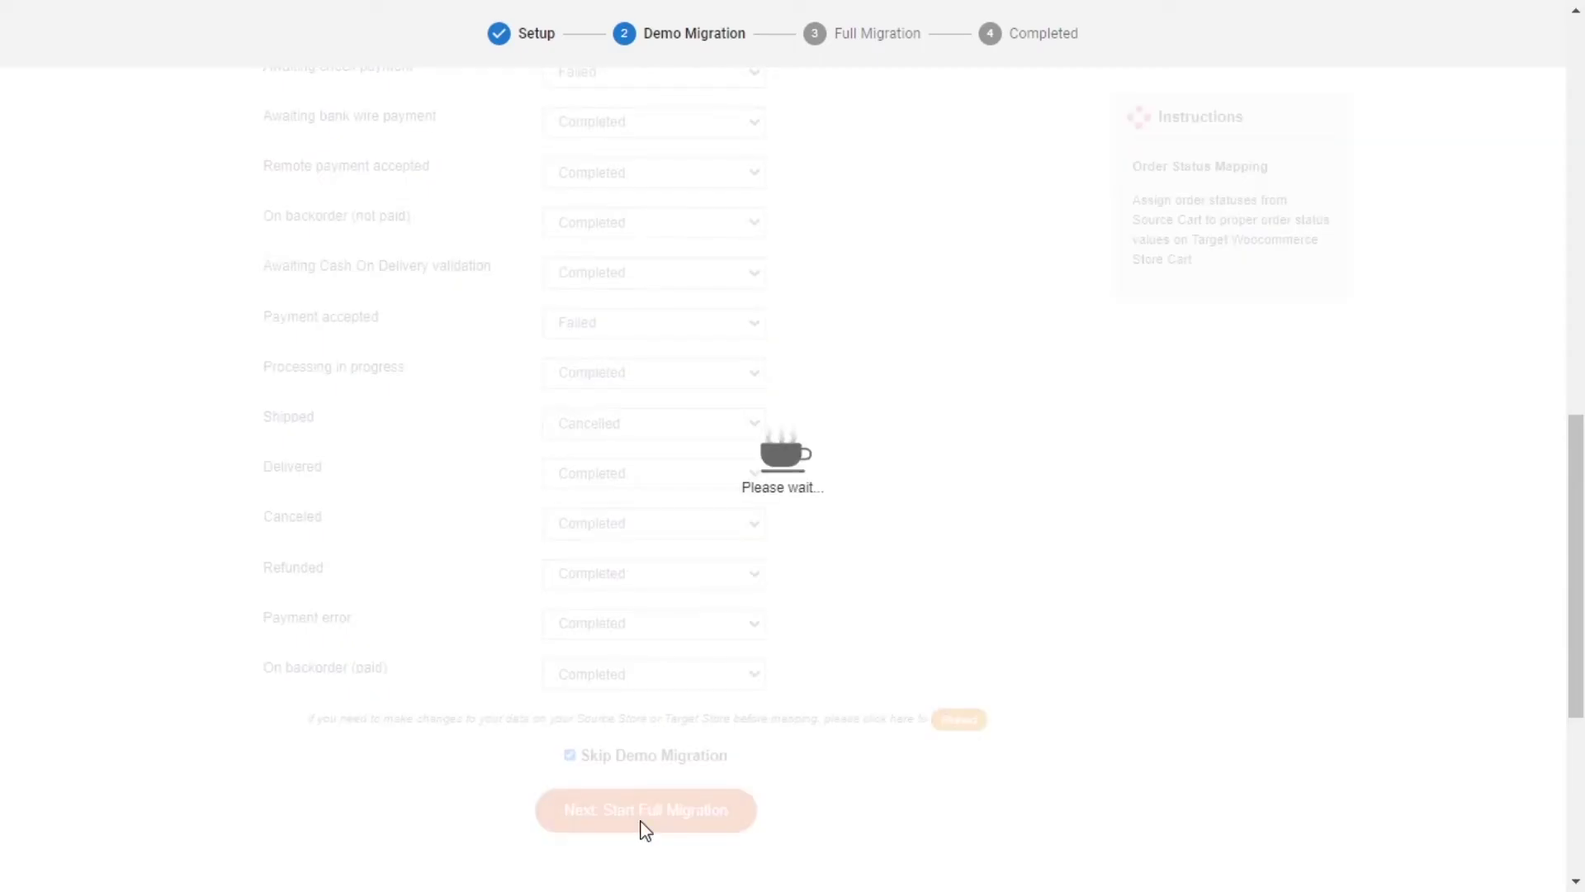